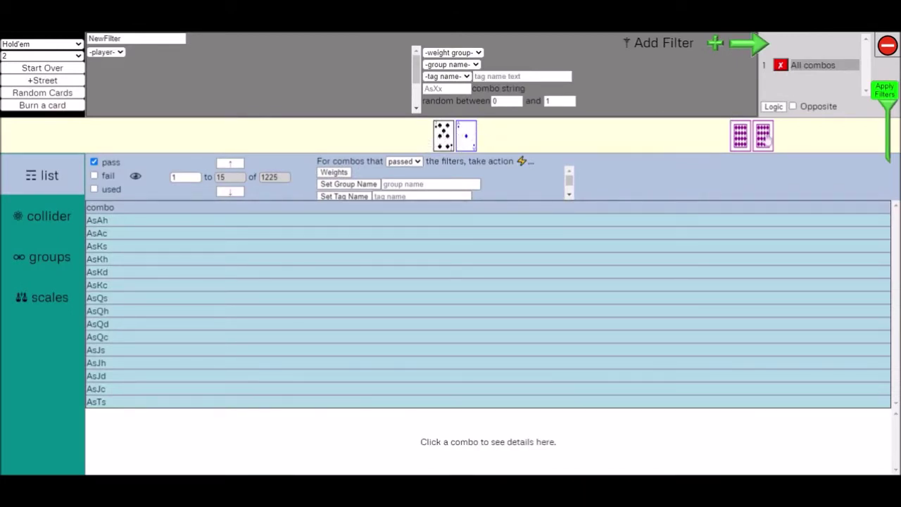
# Step: Check the board's hand-strength details and player 2's hidden hand, then reset the table with Start Over
pyautogui.click(488, 144)
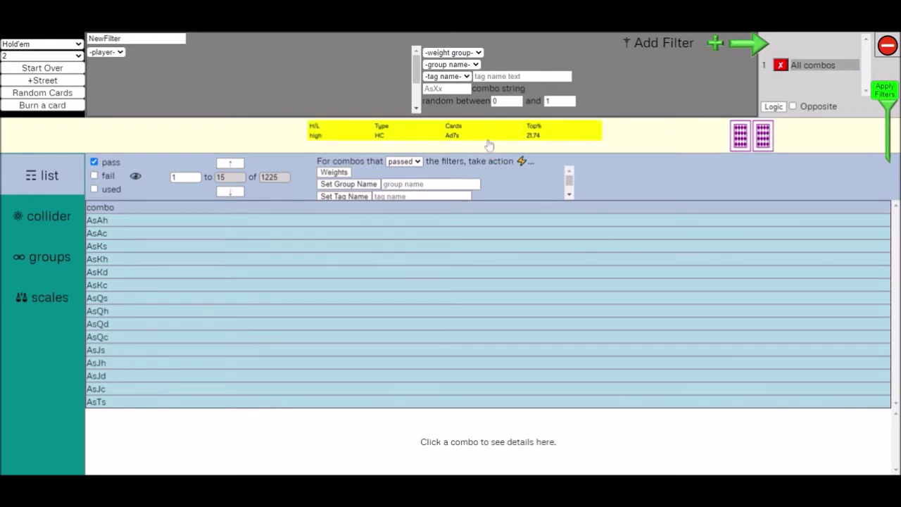
pyautogui.click(440, 143)
pyautogui.click(752, 135)
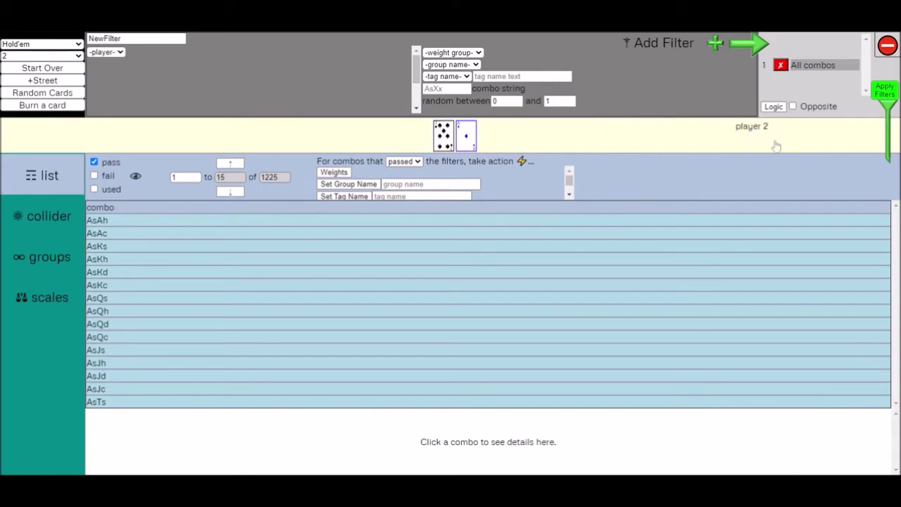
pyautogui.click(753, 142)
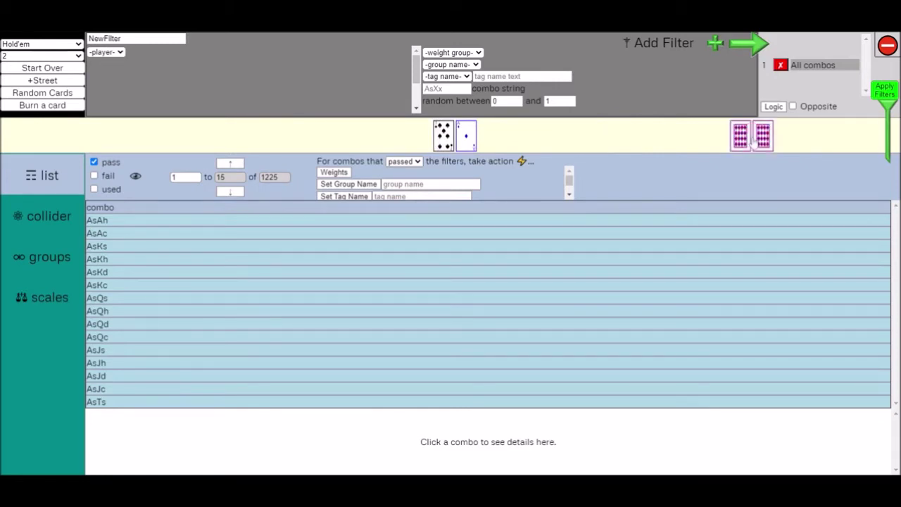
pyautogui.click(69, 73)
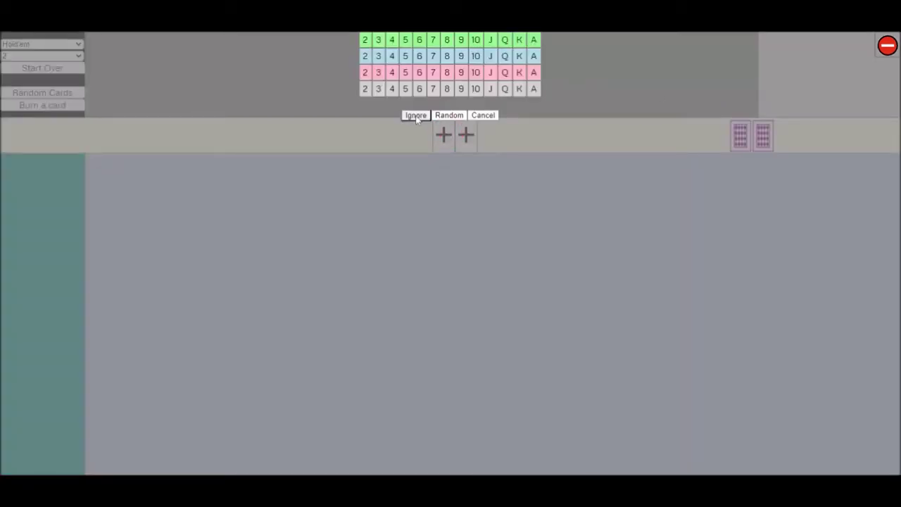
# Step: Skip card selection with Ignore to list all 1225 two-player Hold'em combos
pyautogui.click(416, 117)
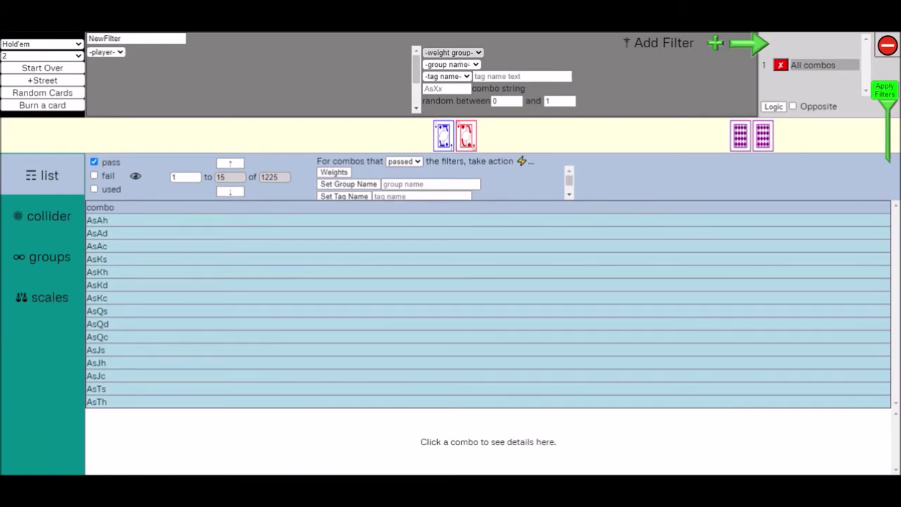
# Step: Look over the weight group choices, then set the new filter's player to 2
pyautogui.click(464, 55)
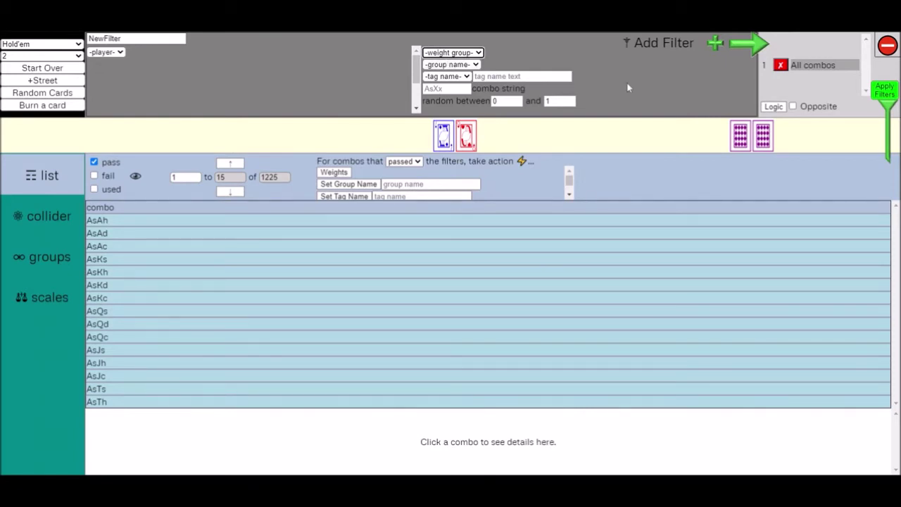
pyautogui.click(110, 55)
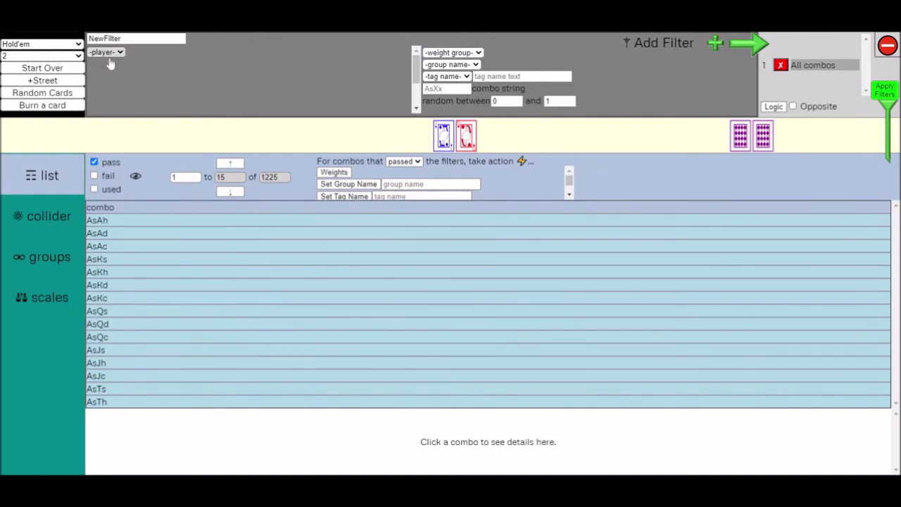
pyautogui.click(111, 75)
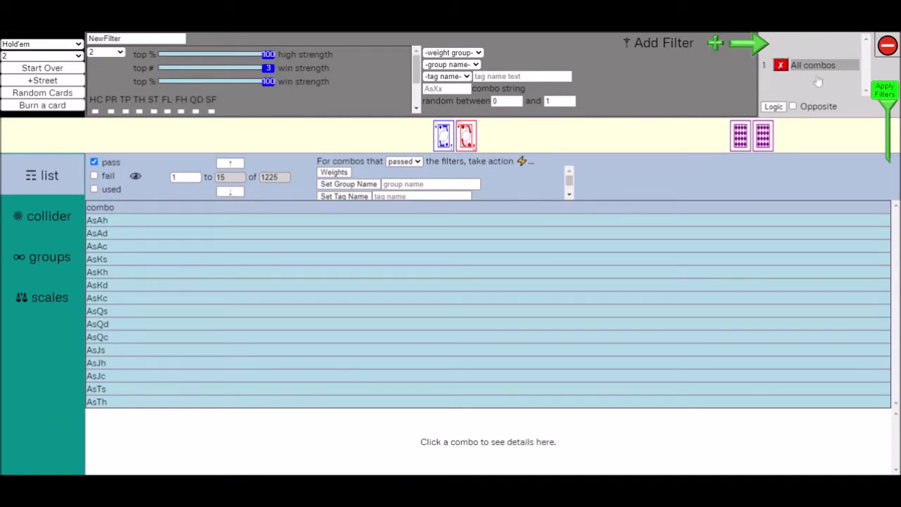
# Step: Set the player 2 filter's high strength top % range from 20 to 100
pyautogui.click(252, 56)
pyautogui.click(251, 56)
pyautogui.press('Left')
pyautogui.press('Left')
pyautogui.press('Left')
pyautogui.press('Left')
pyautogui.press('Left')
pyautogui.press('Left')
pyautogui.press('Left')
pyautogui.press('Left')
pyautogui.press('Left')
pyautogui.press('Left')
pyautogui.press('Left')
pyautogui.press('Left')
pyautogui.press('Left')
pyautogui.press('Left')
pyautogui.press('Left')
pyautogui.press('Left')
pyautogui.press('Left')
pyautogui.press('Left')
pyautogui.press('Left')
pyautogui.press('Left')
pyautogui.press('Left')
pyautogui.press('Left')
pyautogui.press('Left')
pyautogui.moveTo(273, 56); pyautogui.dragTo(213, 59)
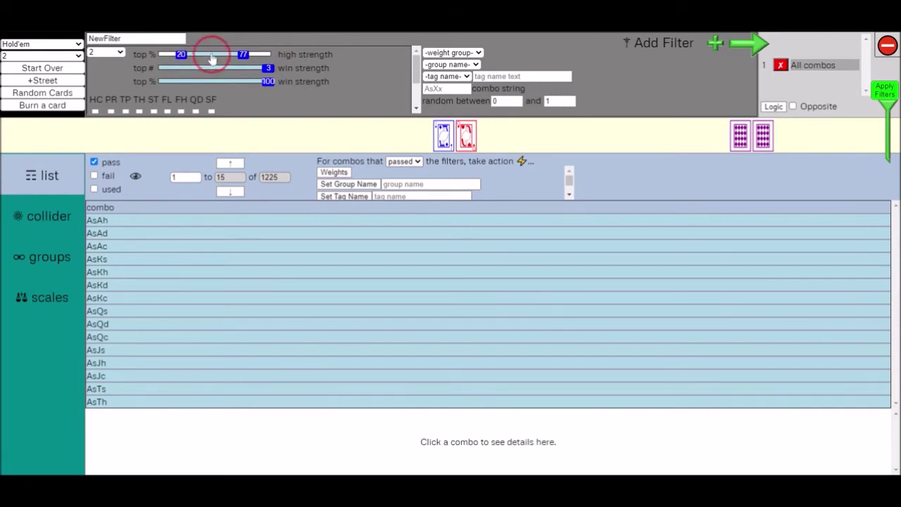
pyautogui.click(258, 57)
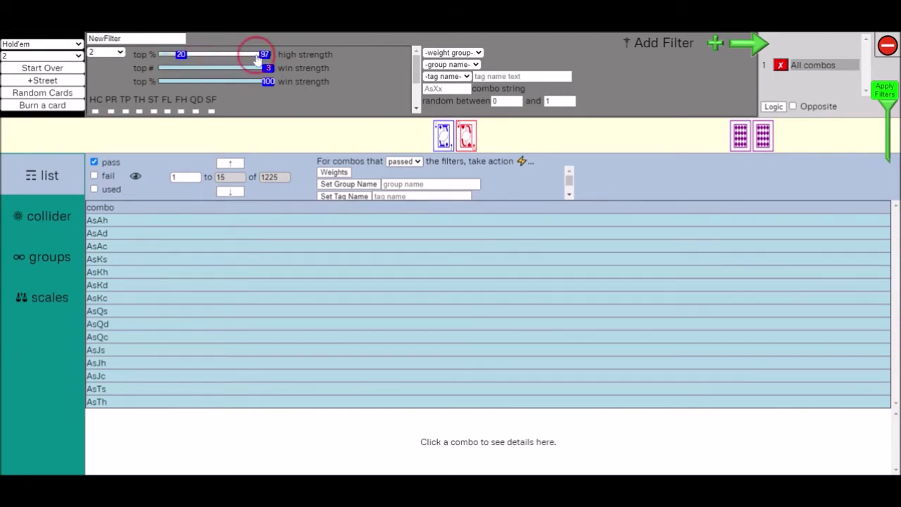
pyautogui.moveTo(258, 59)
pyautogui.mouseDown()
pyautogui.moveTo(289, 65)
pyautogui.moveTo(140, 50)
pyautogui.moveTo(176, 59)
pyautogui.moveTo(168, 57)
pyautogui.mouseUp()
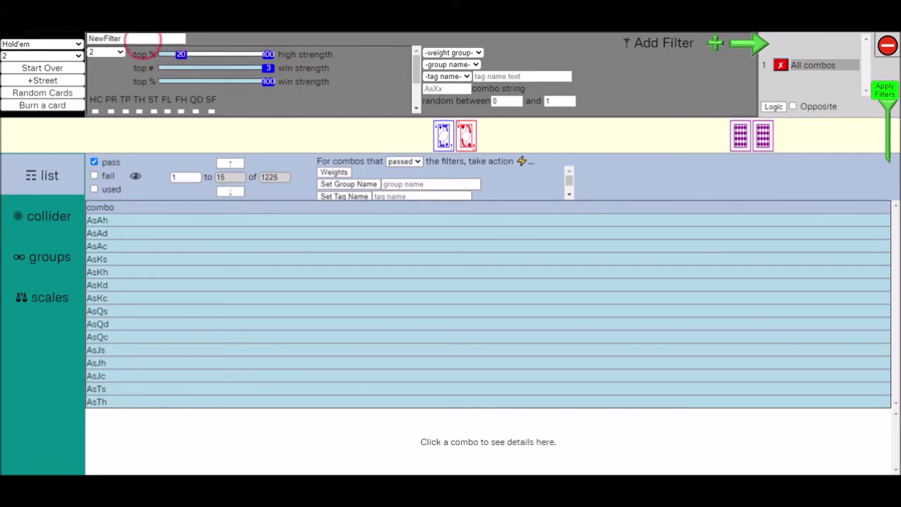
pyautogui.doubleClick(106, 38)
# Step: Name the filter 'top 20' and add it to the filter list with AND logic
pyautogui.click(123, 39)
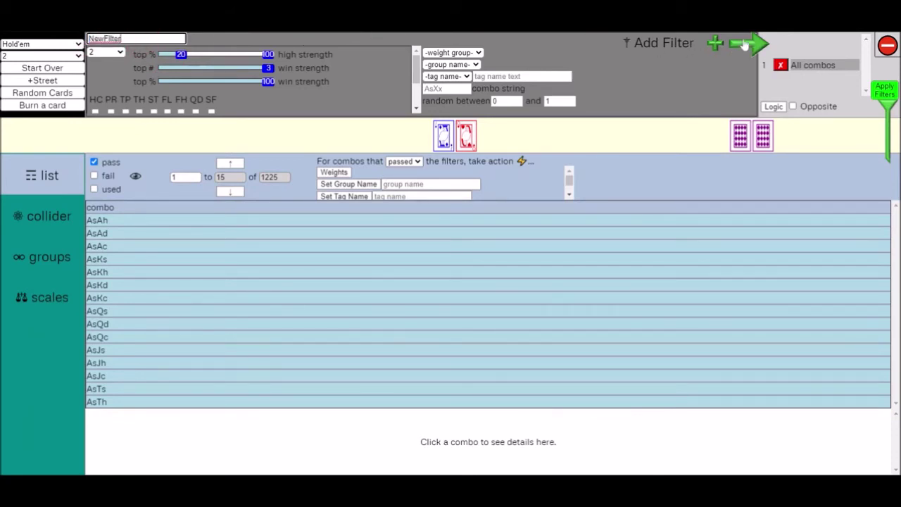
pyautogui.click(748, 46)
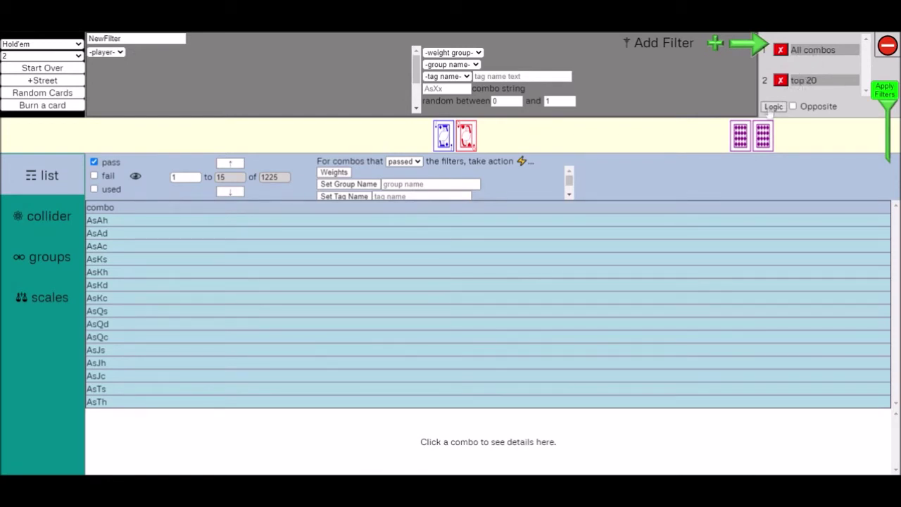
pyautogui.click(774, 106)
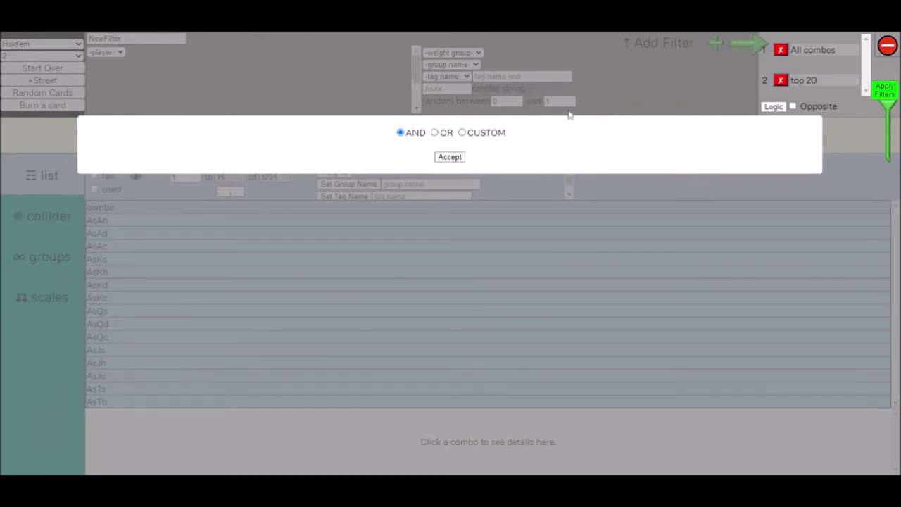
pyautogui.click(435, 133)
pyautogui.click(467, 136)
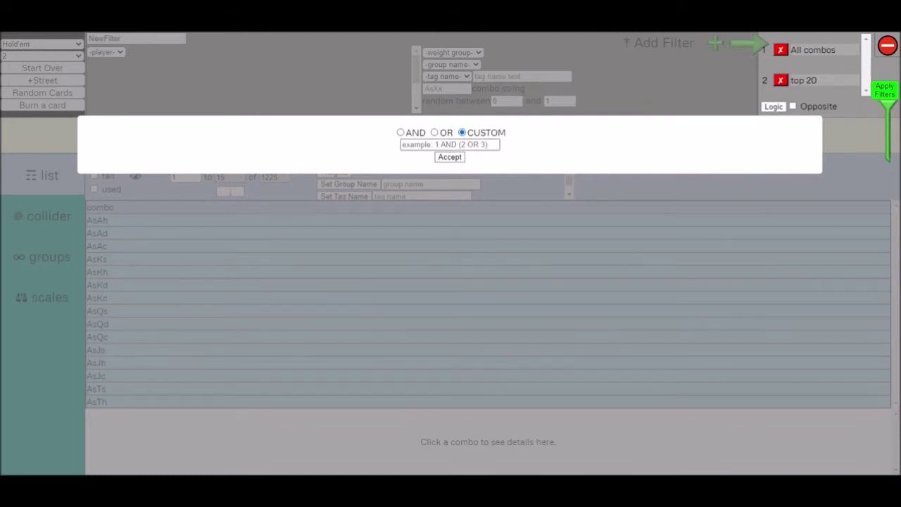
pyautogui.click(450, 144)
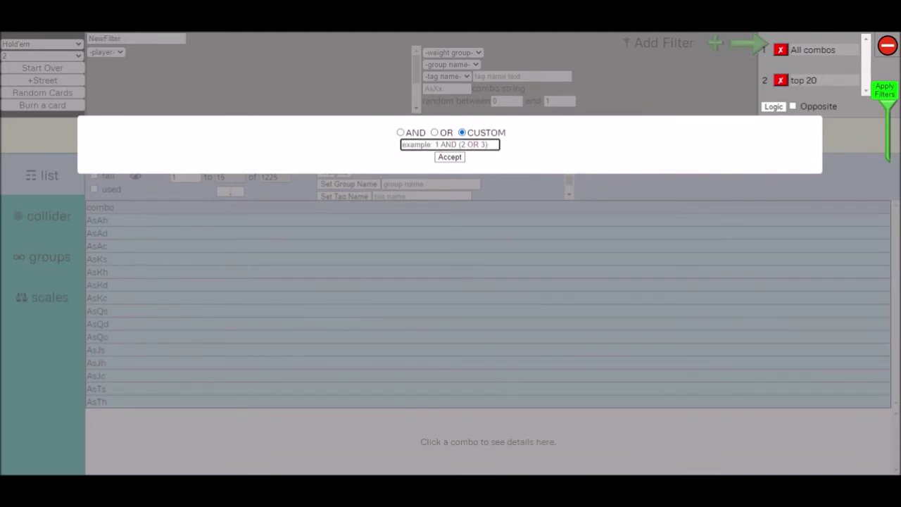
pyautogui.click(764, 60)
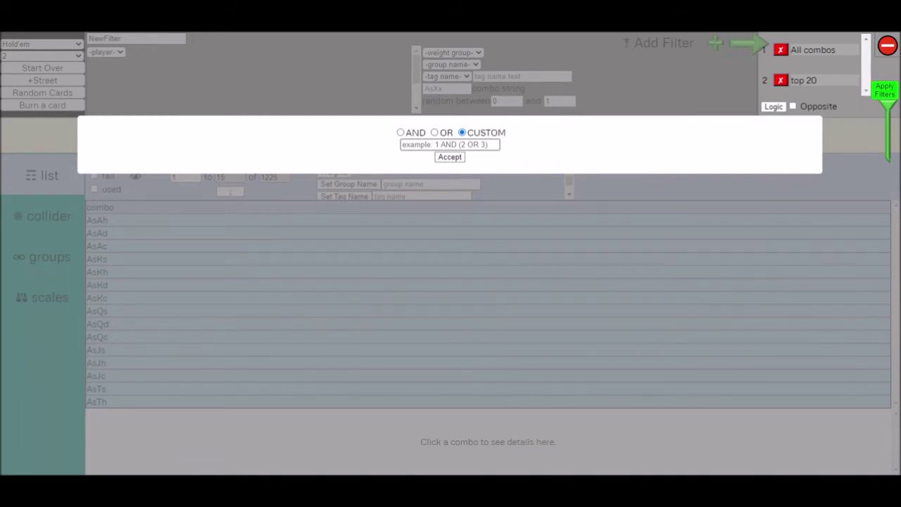
pyautogui.click(401, 132)
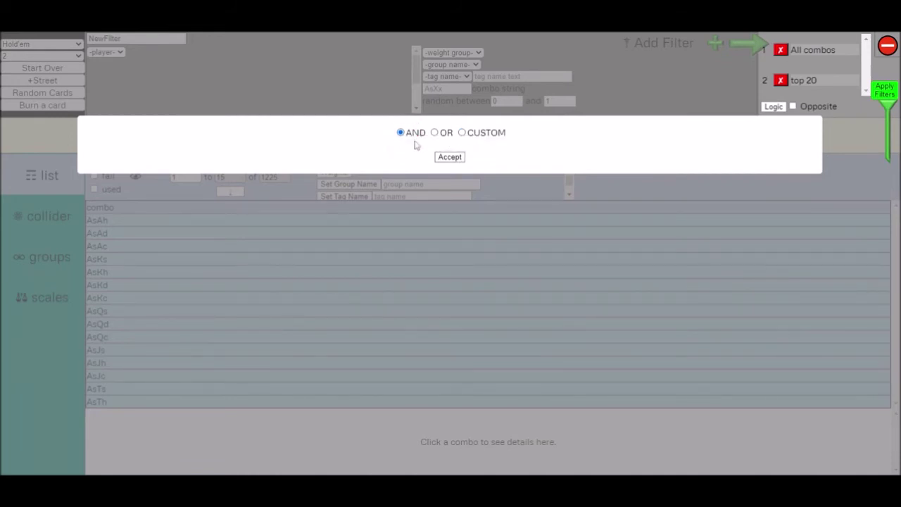
pyautogui.click(449, 157)
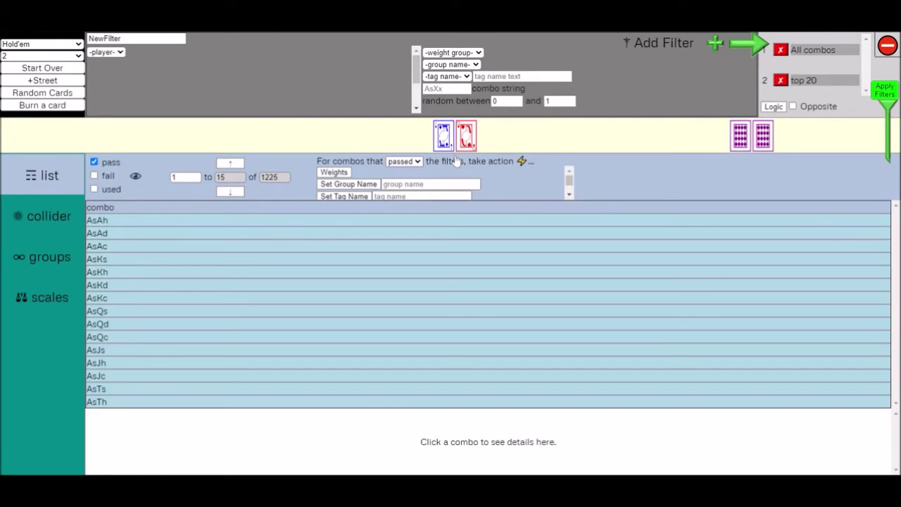
# Step: Delete the All combos filter, then turn Opposite on and back off
pyautogui.click(781, 53)
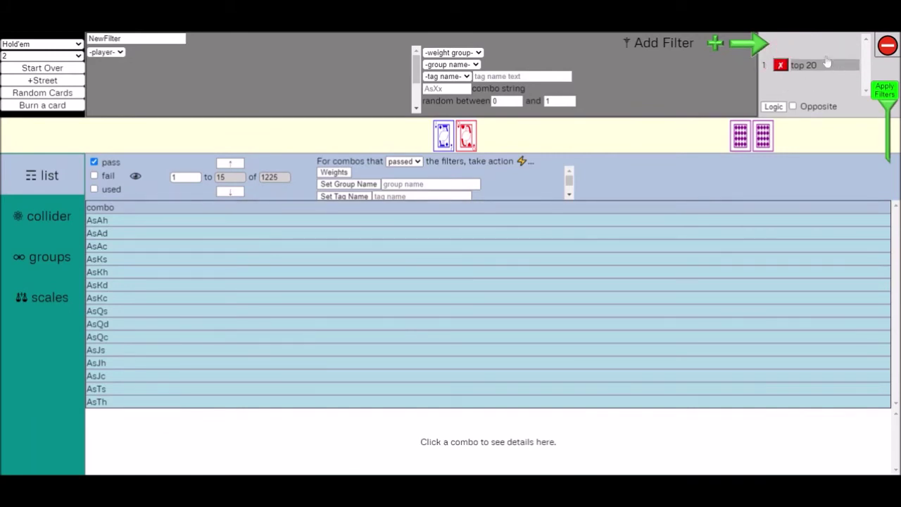
pyautogui.click(793, 106)
pyautogui.click(793, 106)
# Step: Apply the top 20 filter to get 144 passing combos, then hide the passing combos
pyautogui.click(885, 92)
pyautogui.click(94, 162)
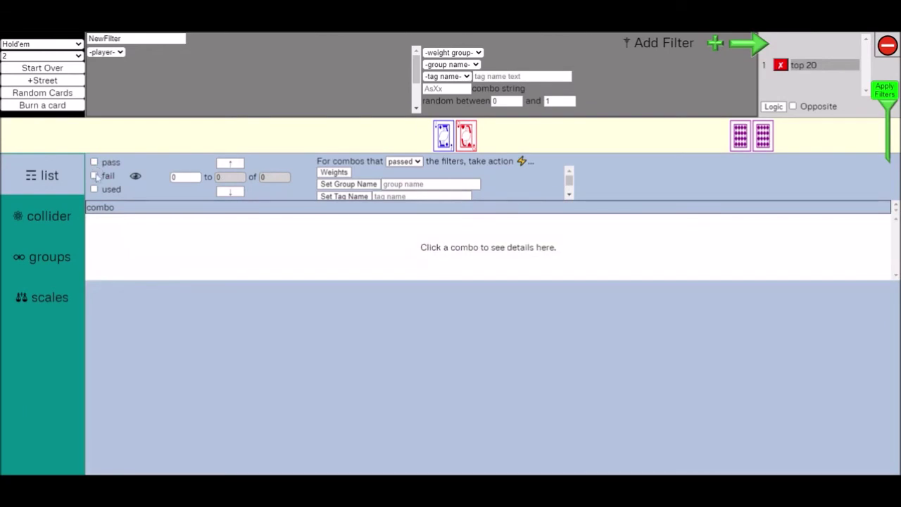
# Step: List the 1081 failing combos, compare them with the passing ones, then show only used combos
pyautogui.click(95, 176)
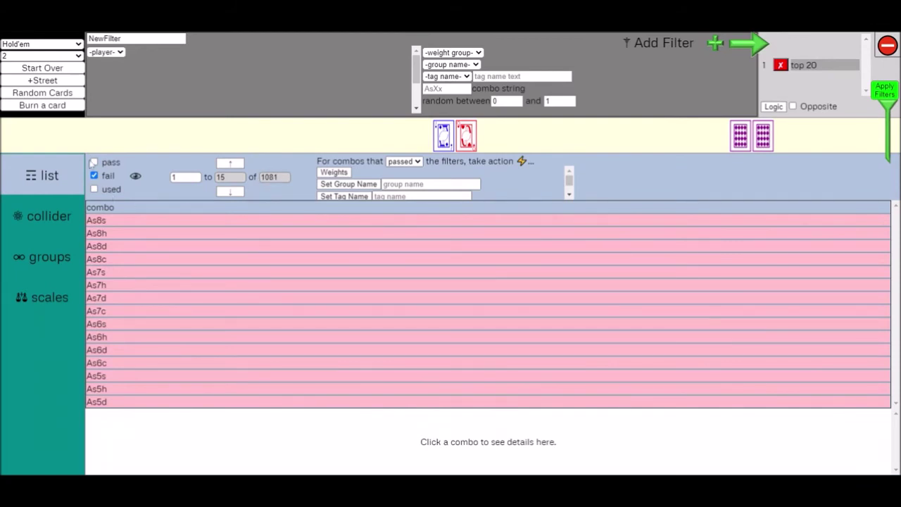
pyautogui.click(94, 162)
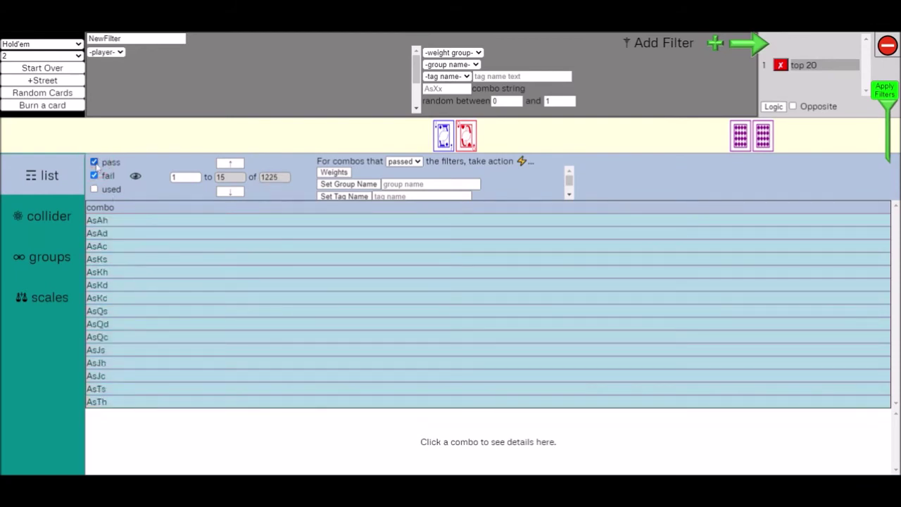
pyautogui.click(94, 163)
pyautogui.click(94, 175)
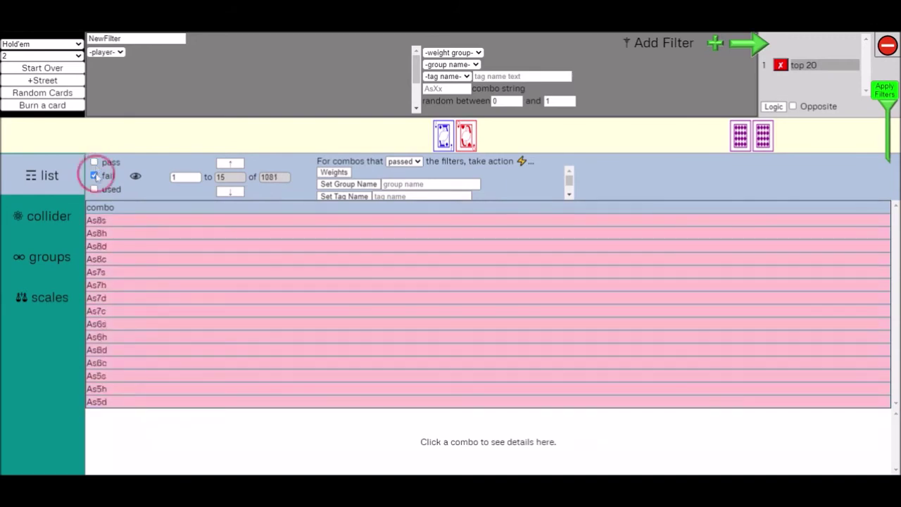
pyautogui.click(95, 189)
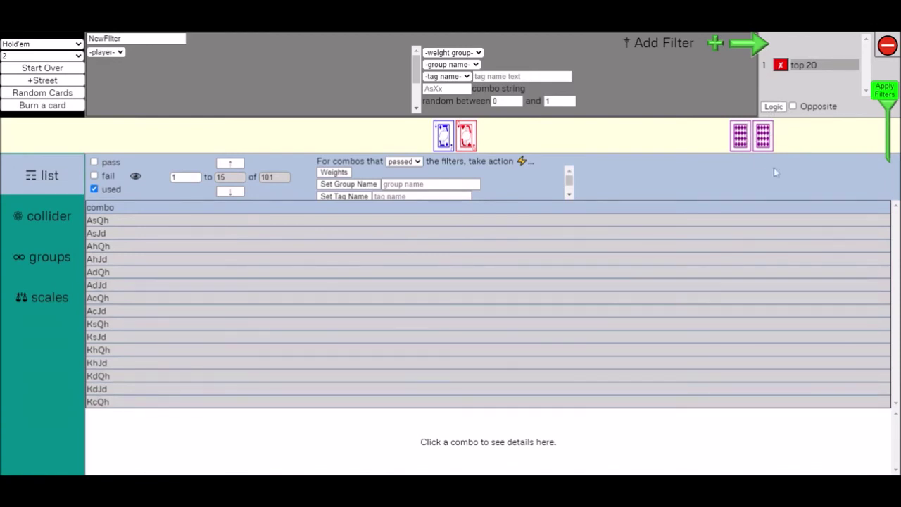
# Step: Switch from used to the 144 passing combos and return to page 1–15 starting with AsAh
pyautogui.click(94, 189)
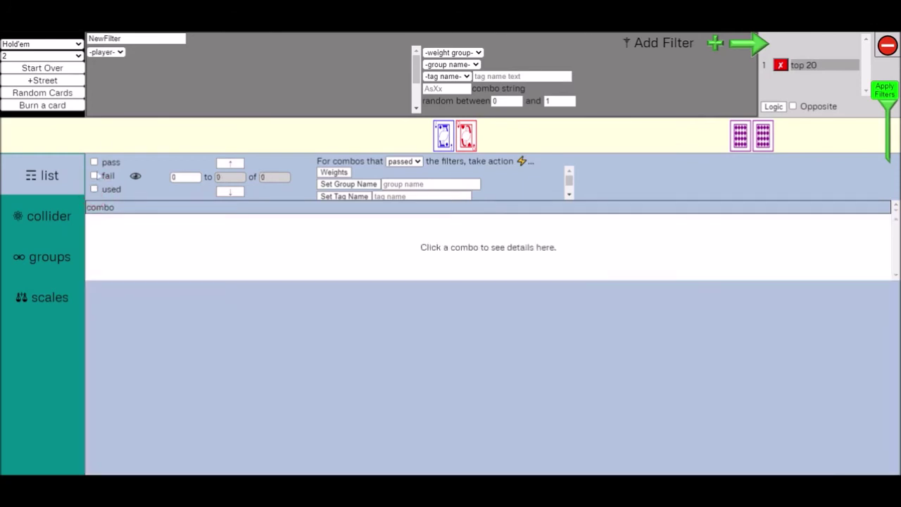
pyautogui.click(95, 162)
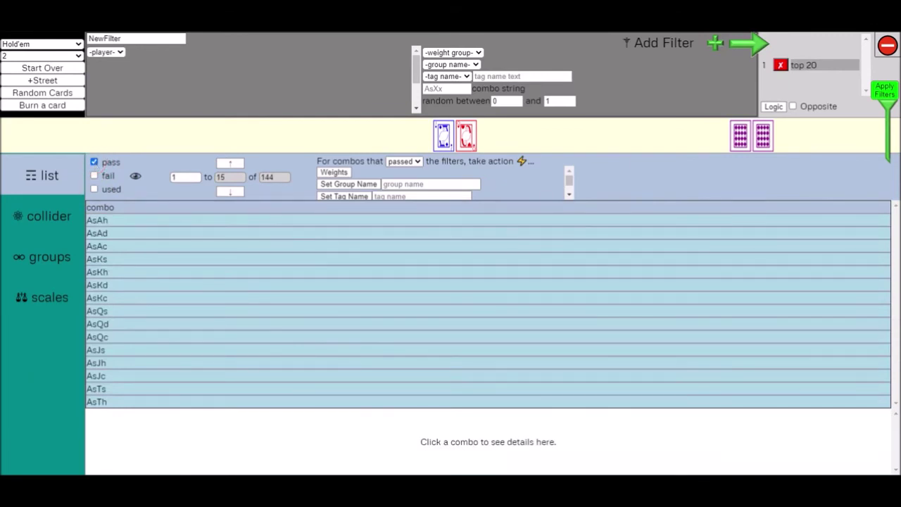
pyautogui.click(227, 193)
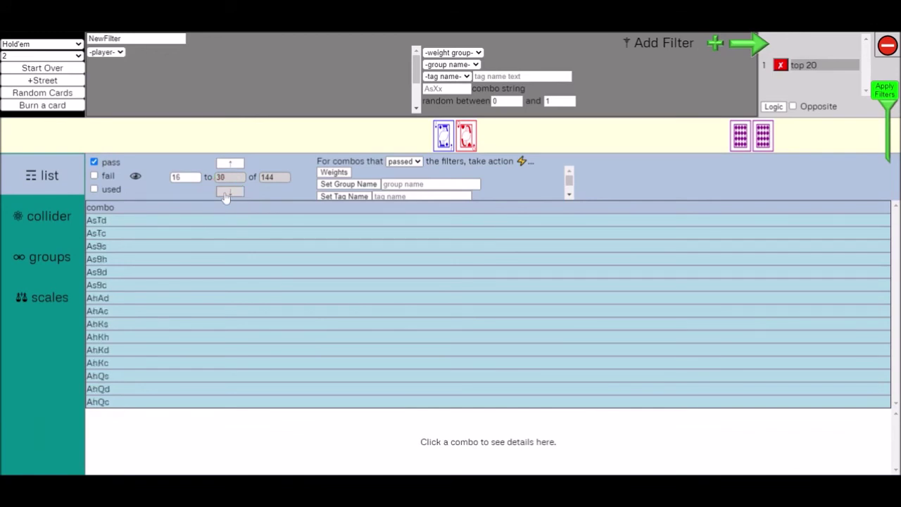
pyautogui.click(230, 165)
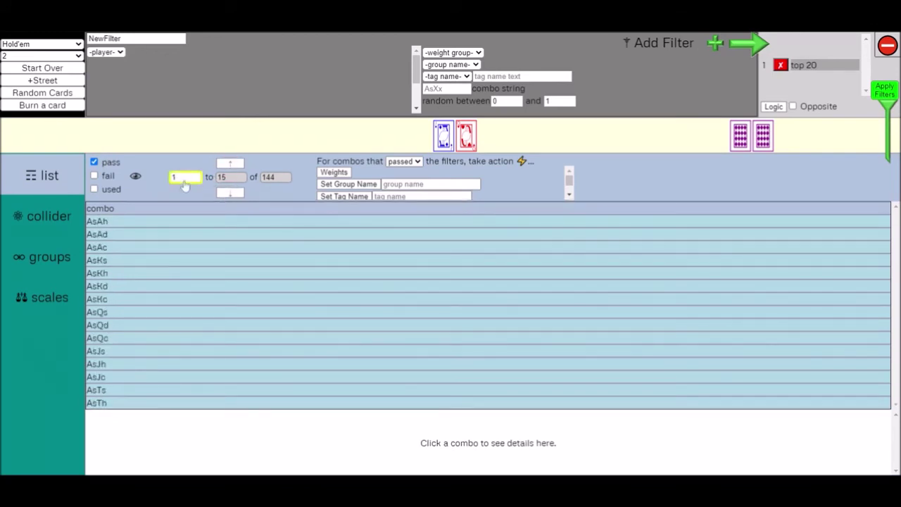
# Step: Enter 100 as the range start, then move to passing combos 85–99, QsQd to 9s9c
pyautogui.click(182, 179)
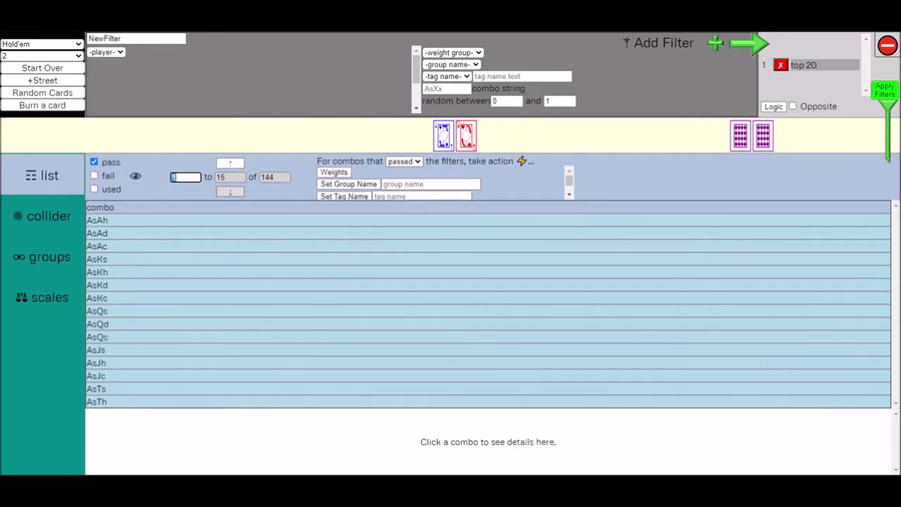
pyautogui.write('100')
pyautogui.click(198, 192)
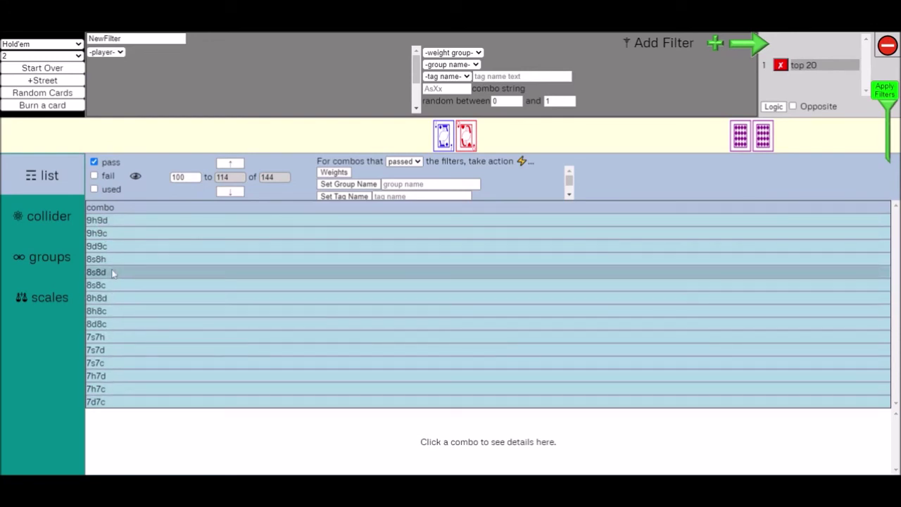
pyautogui.click(230, 164)
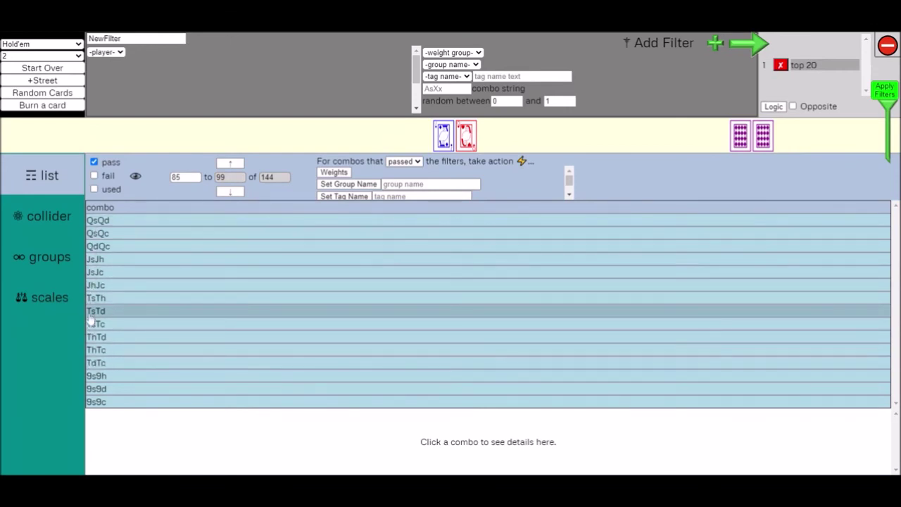
pyautogui.click(199, 211)
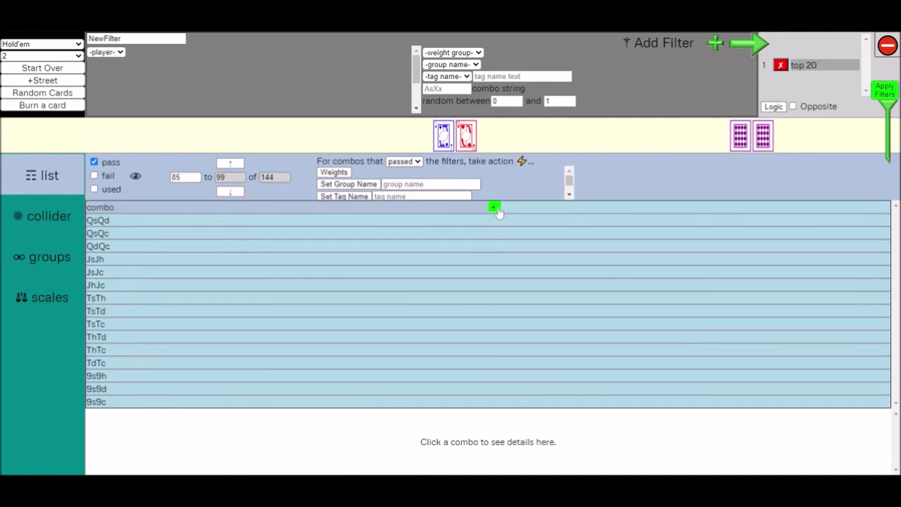
# Step: Add a highStrength column to the combo table, showing QsQd at 2.17 and 9s9c at 5.43
pyautogui.click(496, 210)
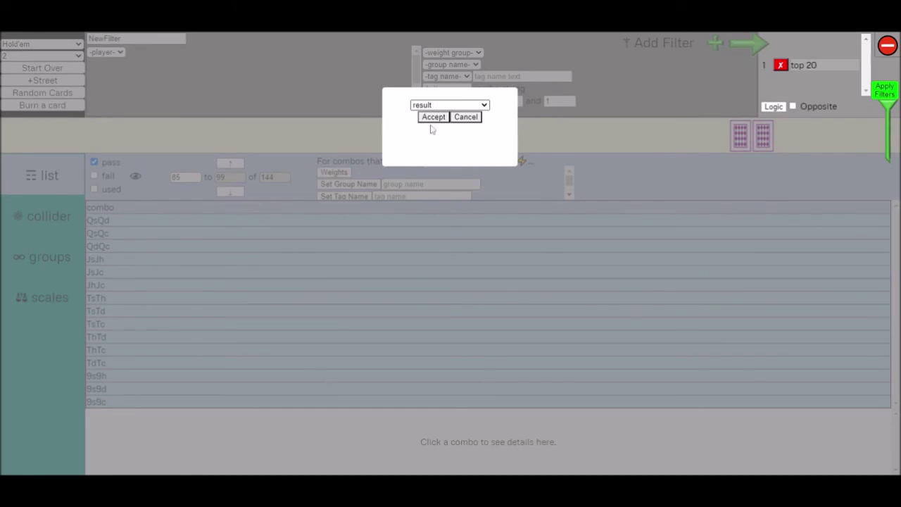
pyautogui.click(449, 105)
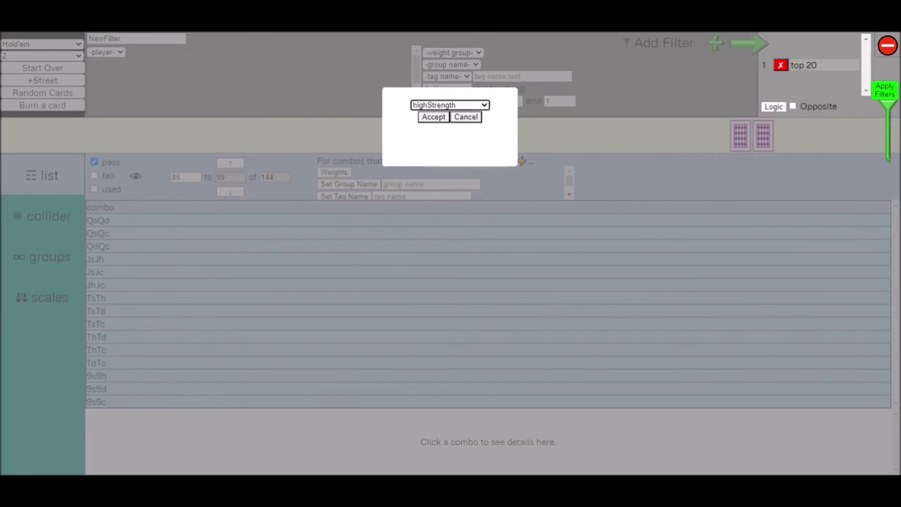
pyautogui.click(433, 117)
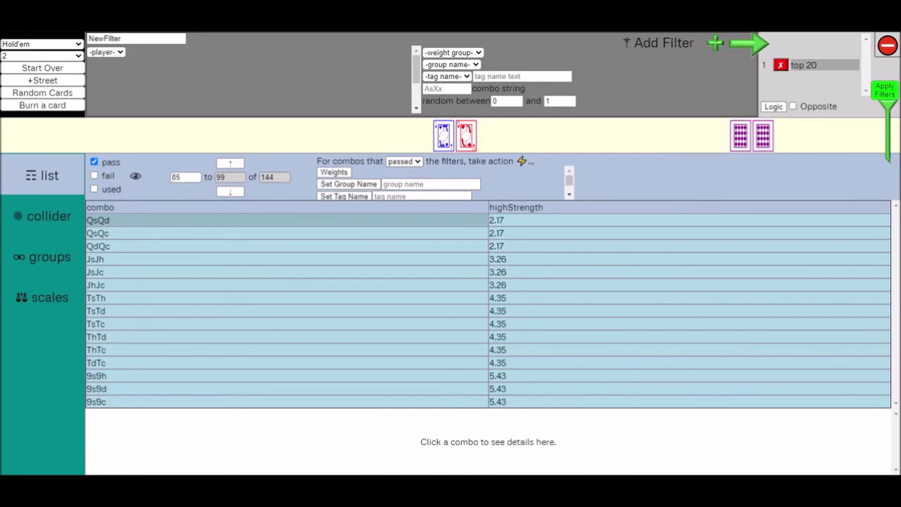
# Step: Page forward through the passing combos to the final rows, 130–144
pyautogui.click(230, 193)
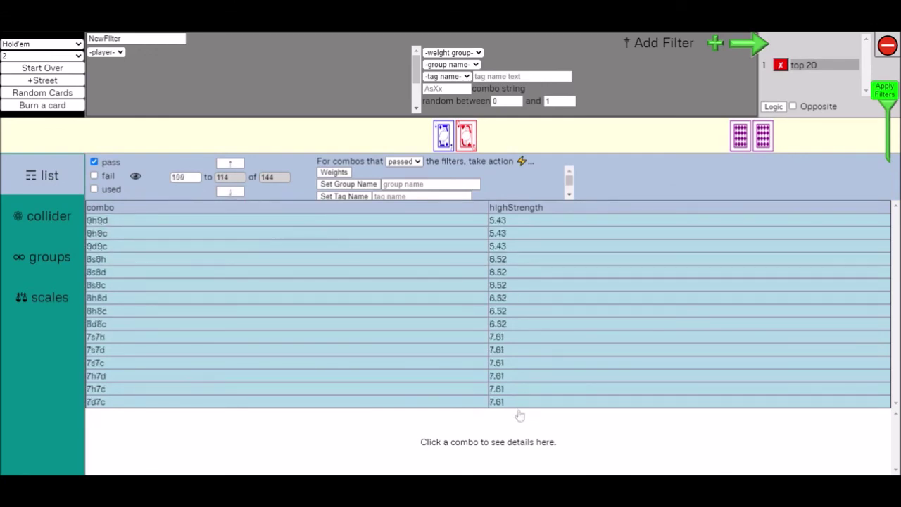
pyautogui.click(231, 193)
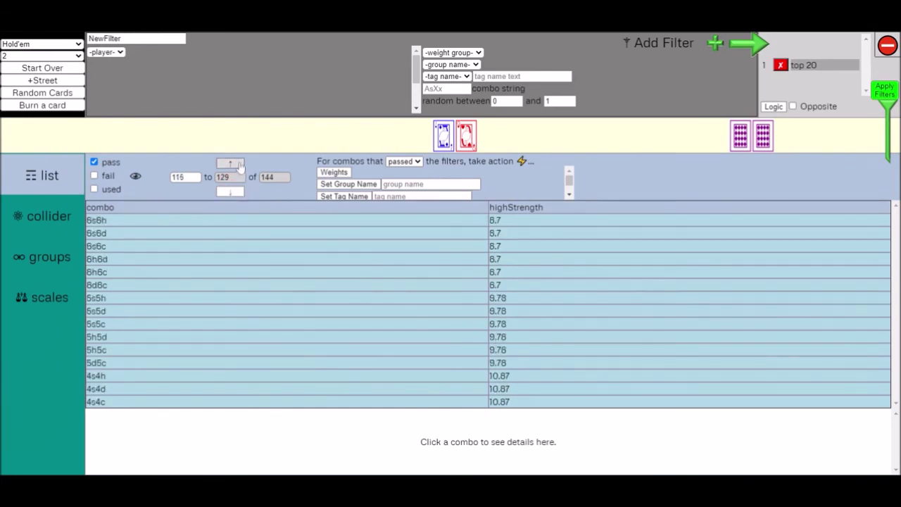
pyautogui.click(238, 163)
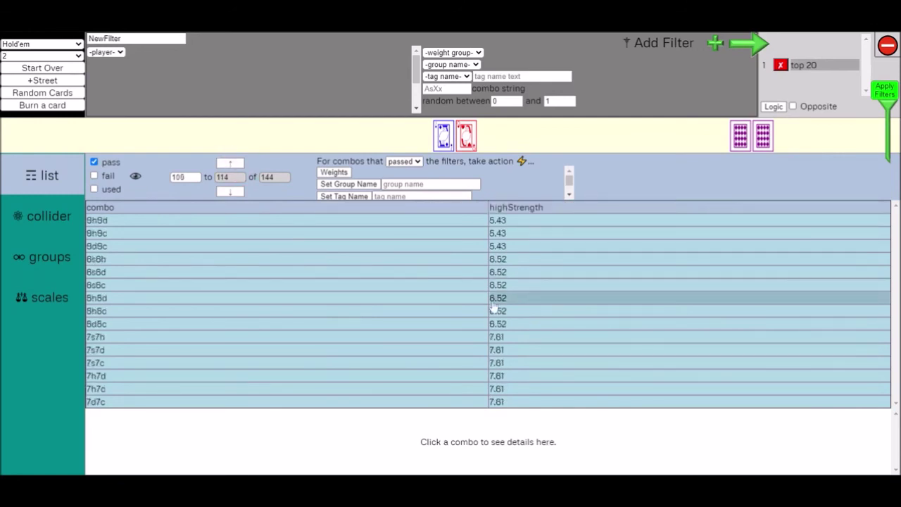
pyautogui.click(228, 193)
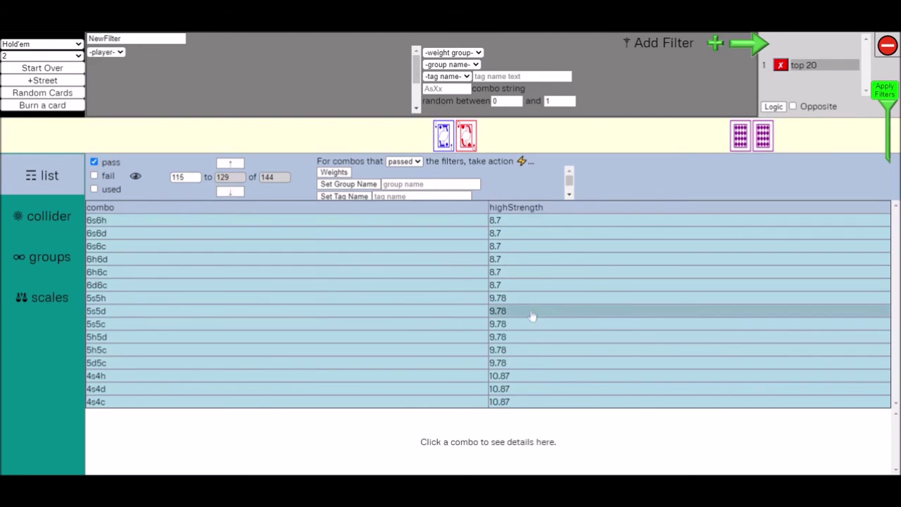
pyautogui.click(230, 192)
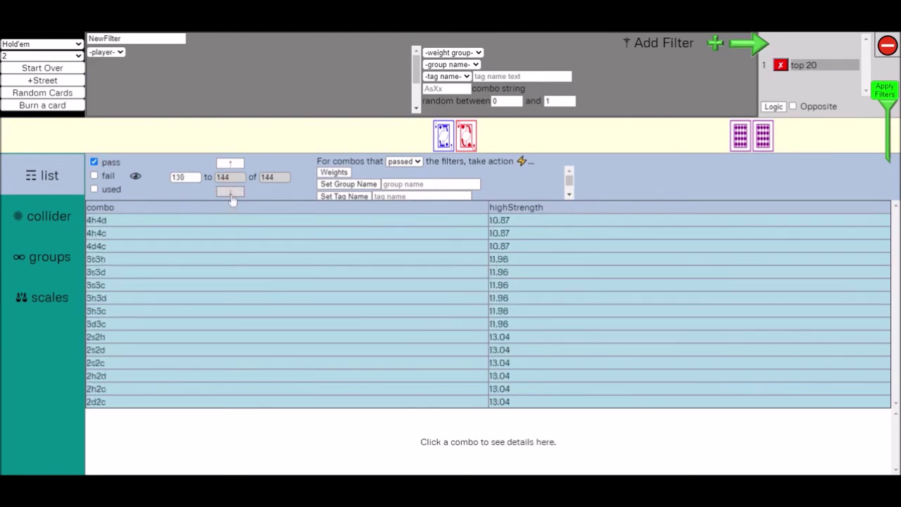
pyautogui.moveTo(506, 210)
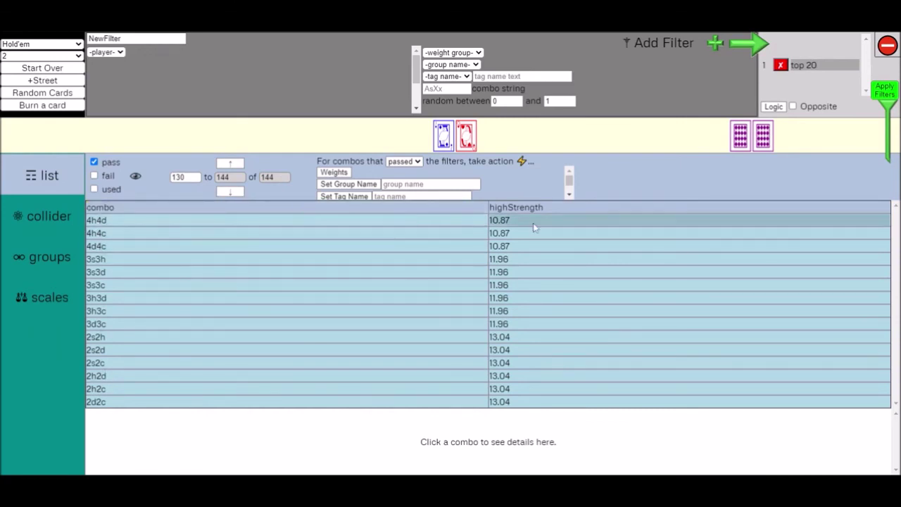
pyautogui.moveTo(517, 215)
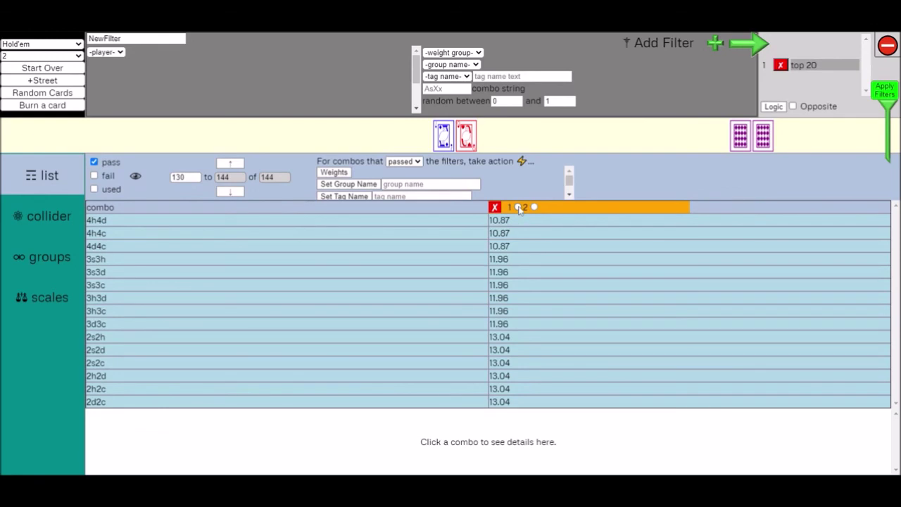
# Step: Sort the combos primarily by highStrength and secondarily by combo name
pyautogui.click(518, 207)
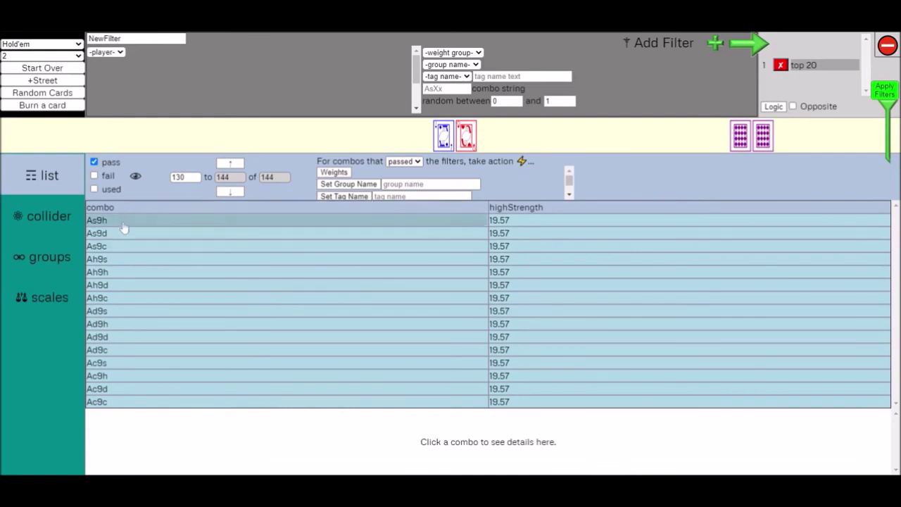
pyautogui.moveTo(116, 208)
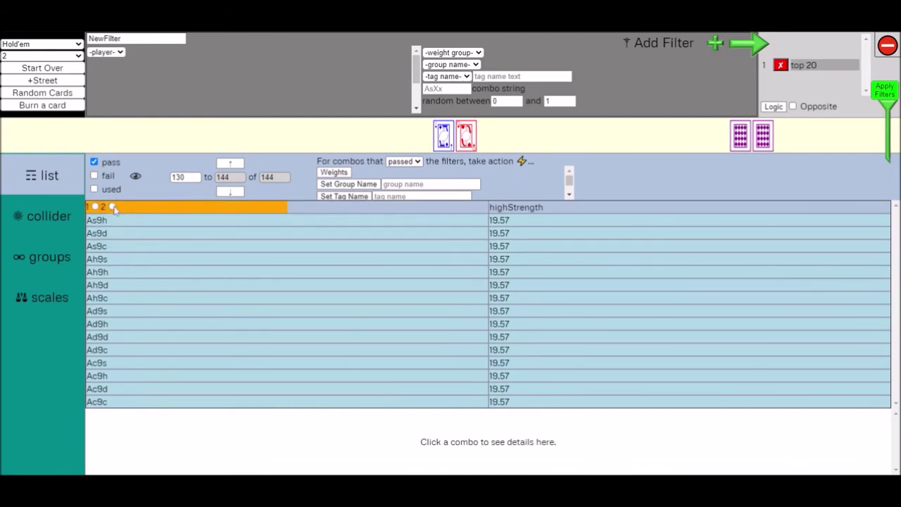
pyautogui.click(113, 207)
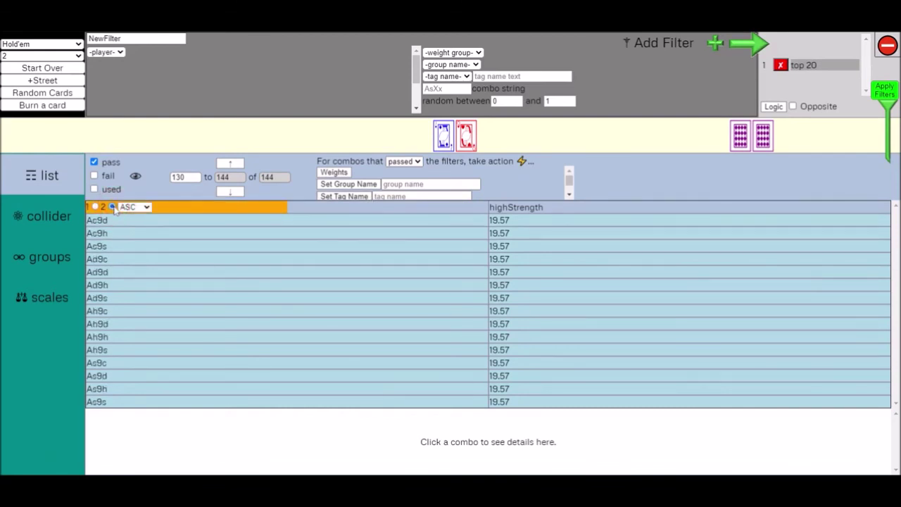
pyautogui.moveTo(542, 208)
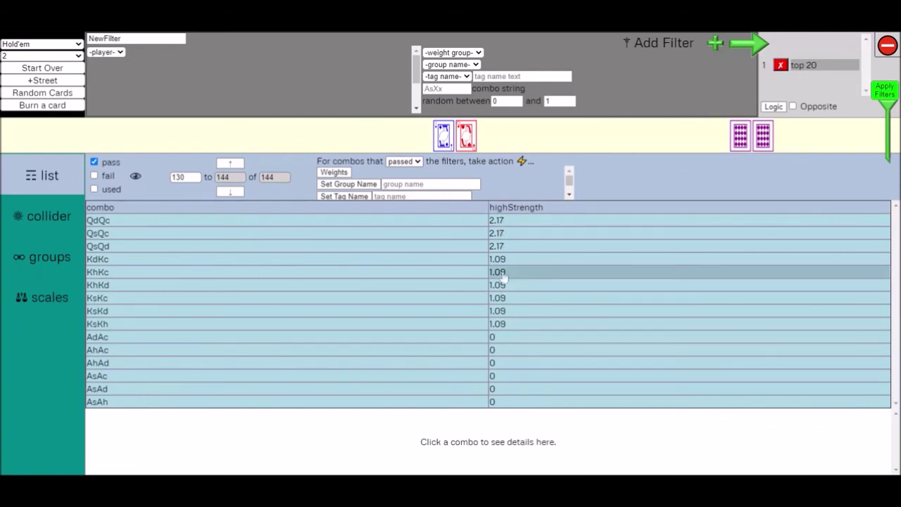
pyautogui.click(699, 209)
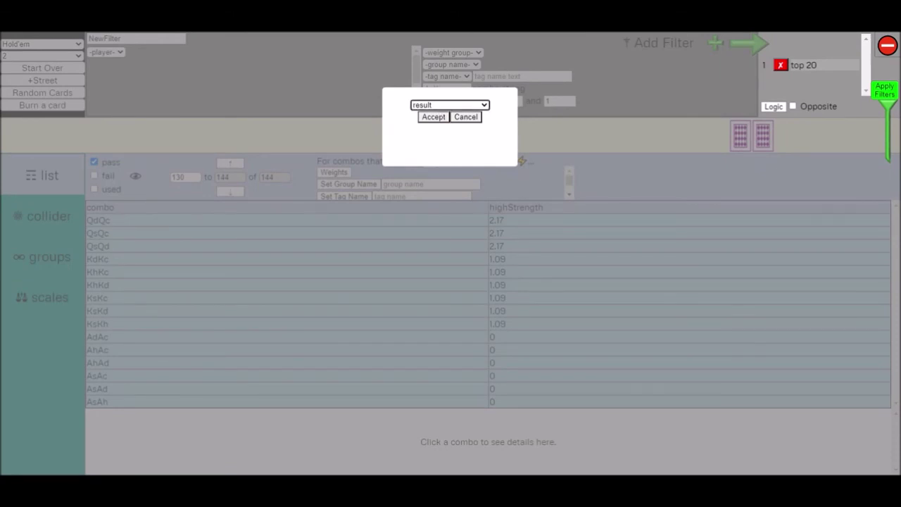
# Step: Accept the result column so every combo in rows 130–144 shows pass
pyautogui.click(433, 117)
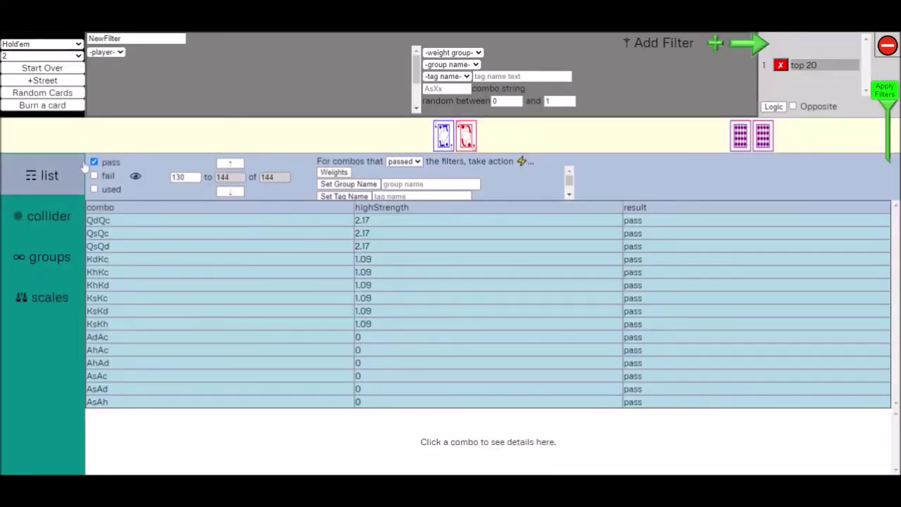